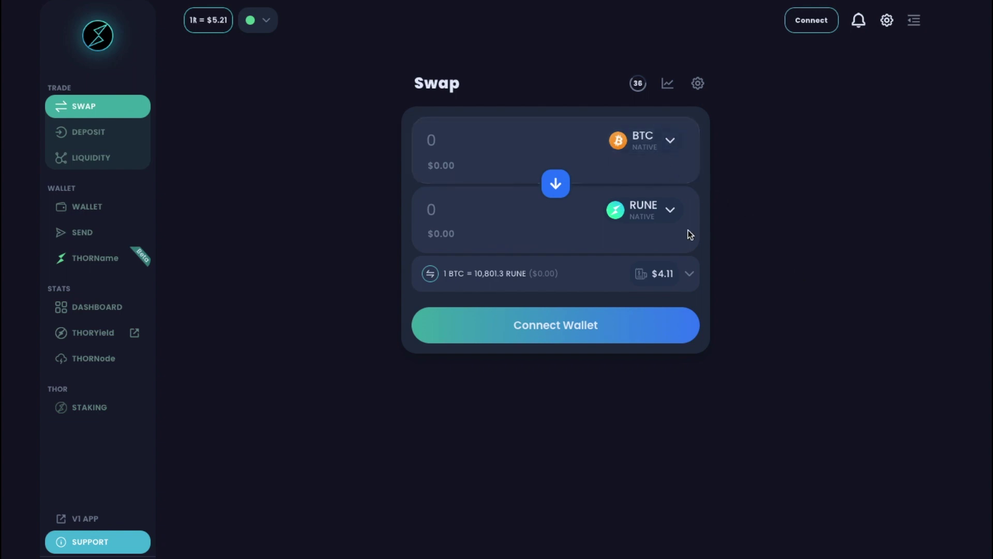
# Step: Browse the tokens available to receive in the swap and close the list without changing the selection
pyautogui.click(653, 220)
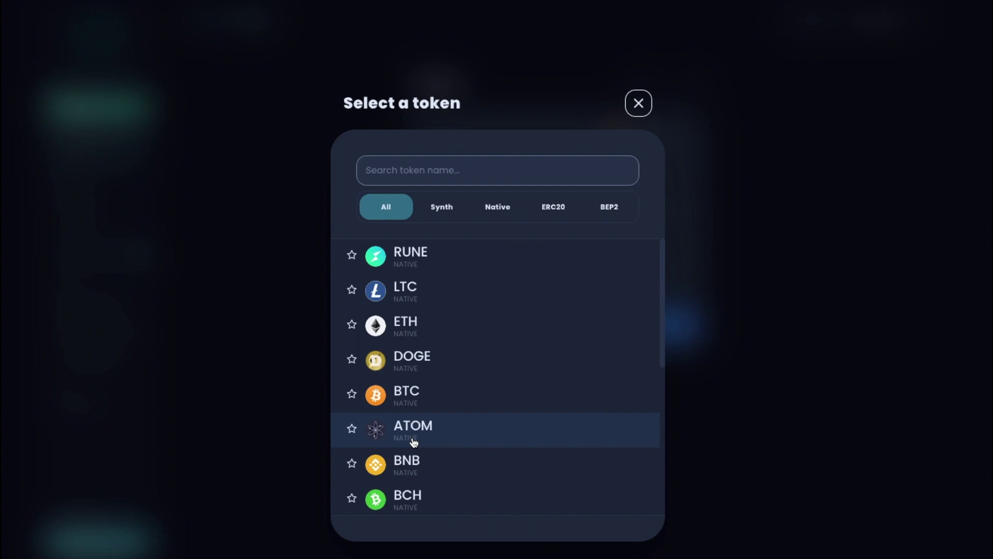
pyautogui.click(773, 266)
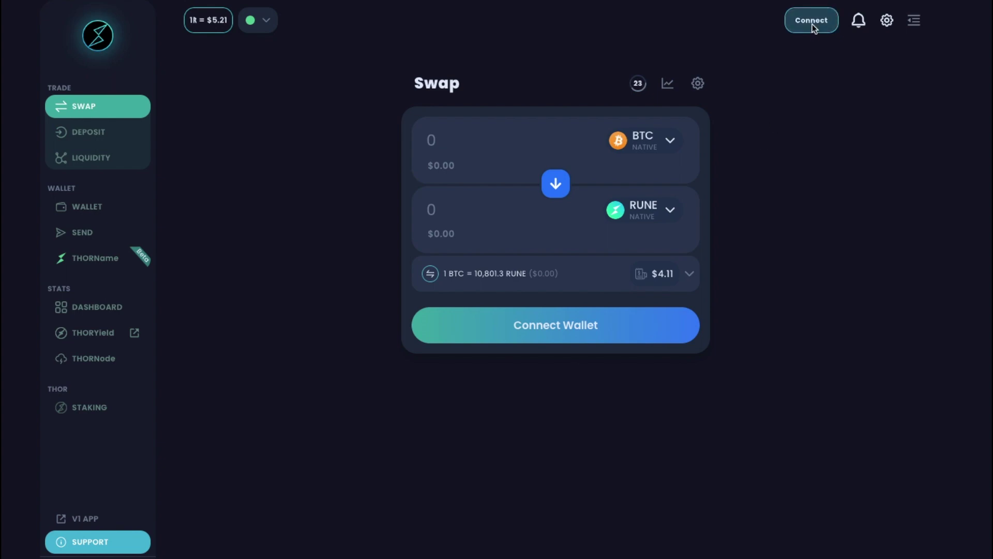
# Step: Connect the XDEFI wallet with all offered chains selected: THOR, BTC, ETH, BNB, DOGE, LTC and BCH
pyautogui.click(812, 26)
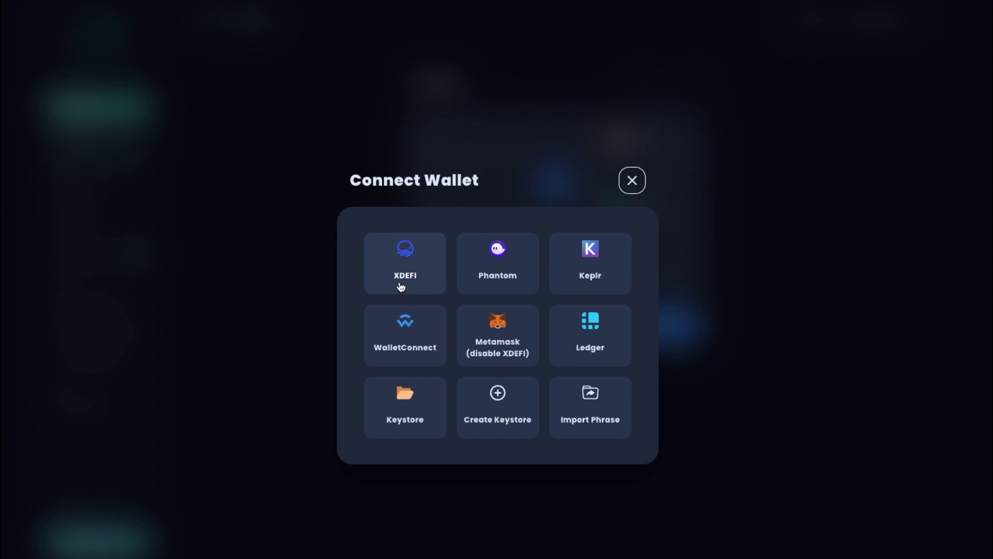
pyautogui.click(405, 287)
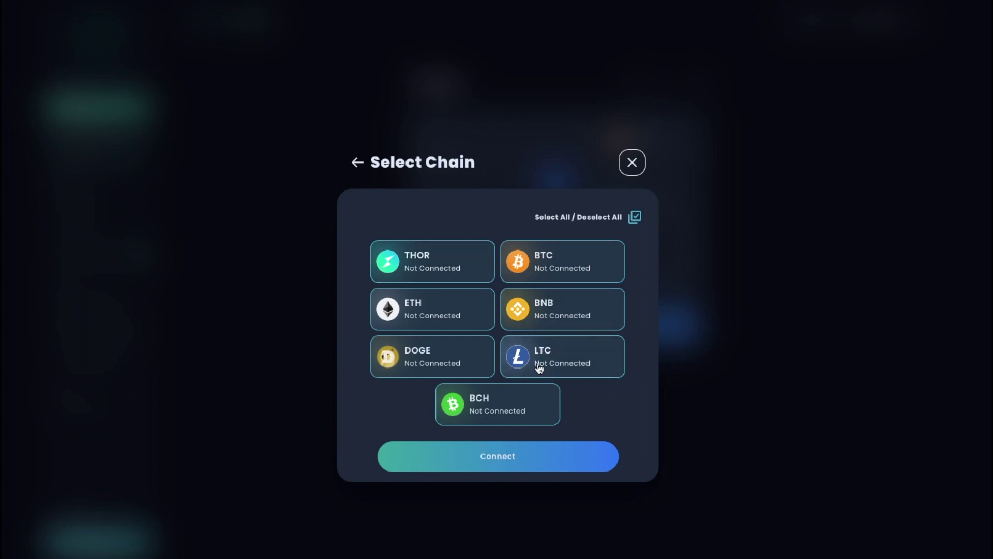
pyautogui.click(550, 455)
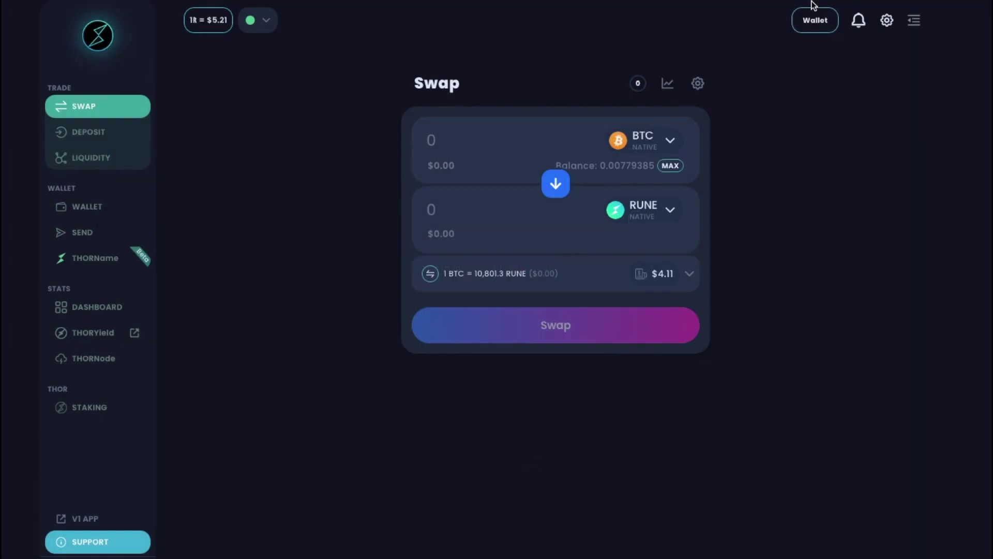
# Step: Check the connected wallet's balances and add a Keplr wallet connection for the Cosmos chain
pyautogui.click(812, 13)
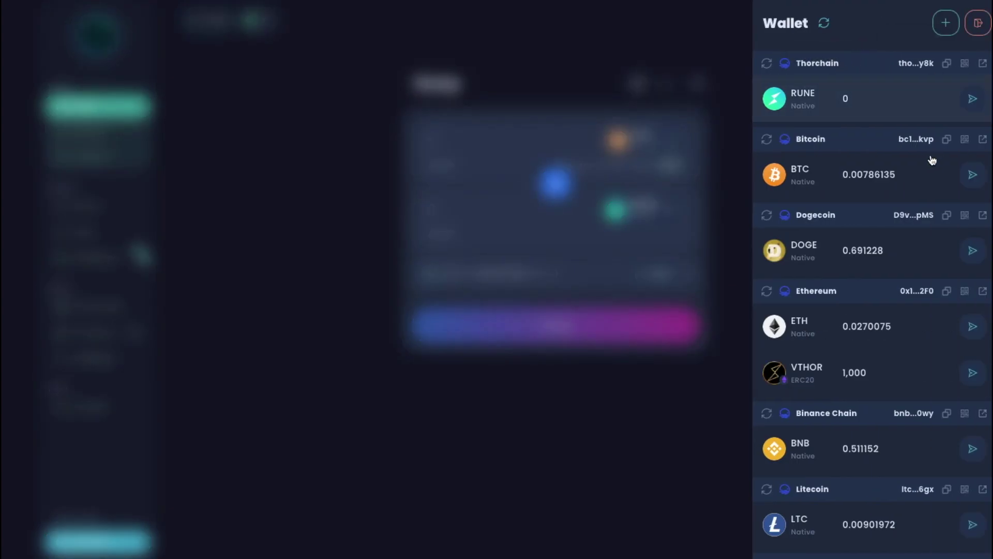
pyautogui.moveTo(781, 61)
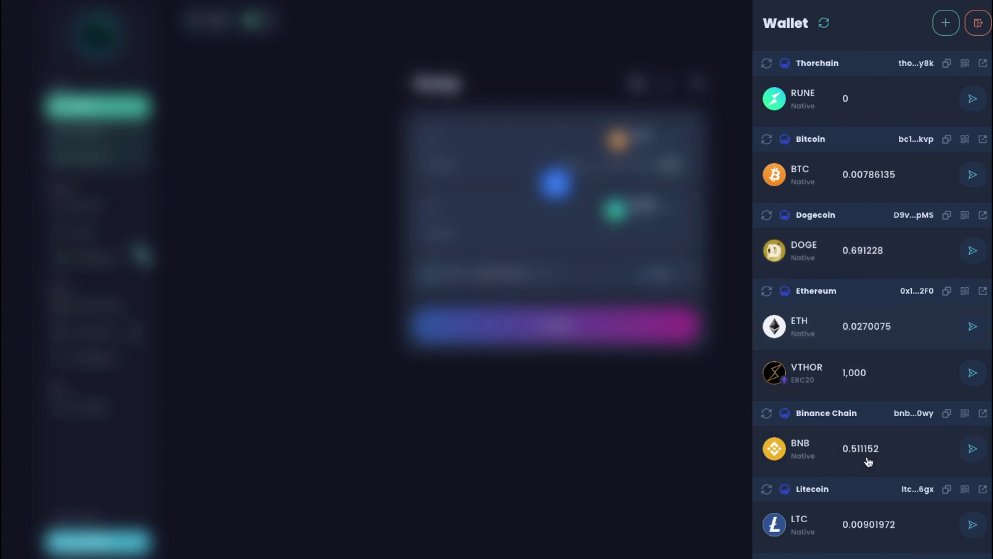
pyautogui.click(947, 23)
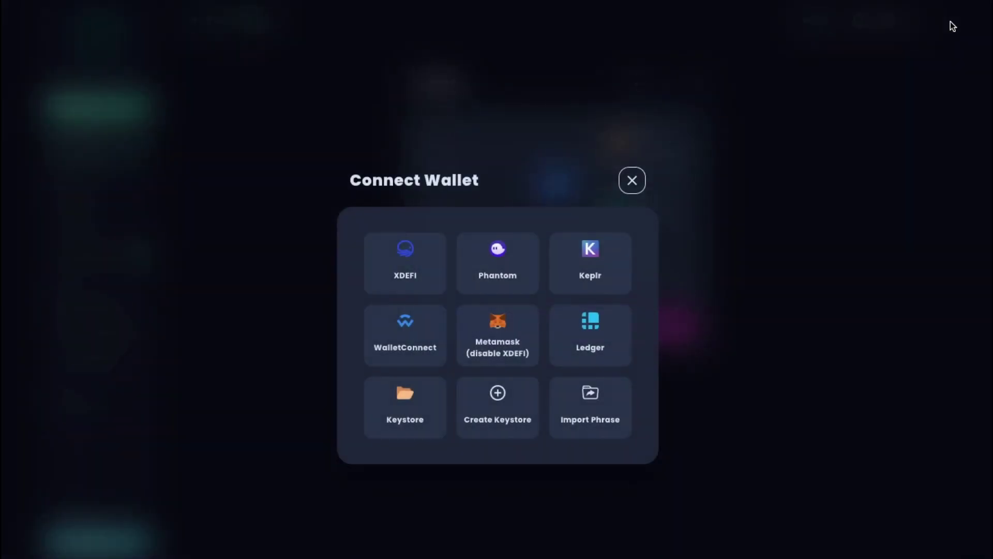
pyautogui.click(601, 266)
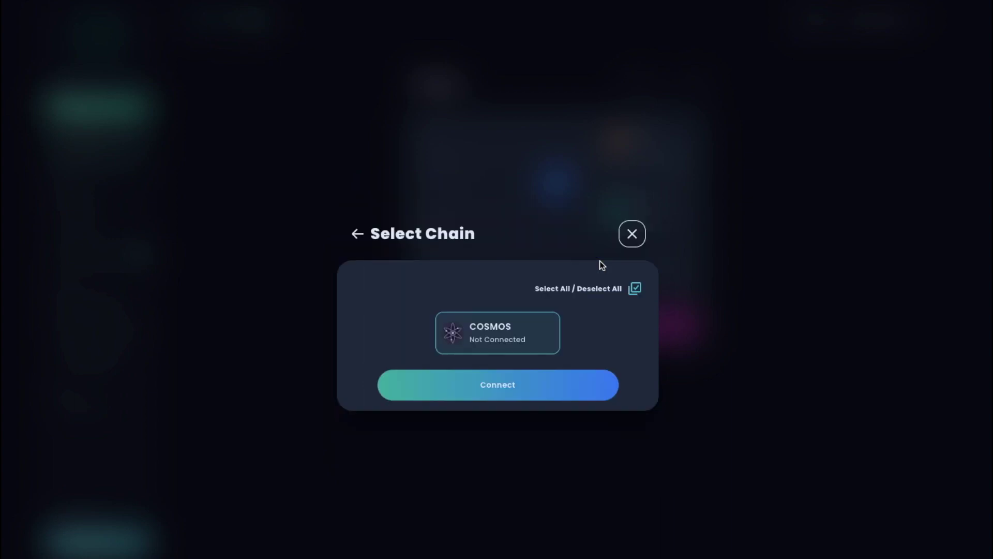
pyautogui.click(507, 385)
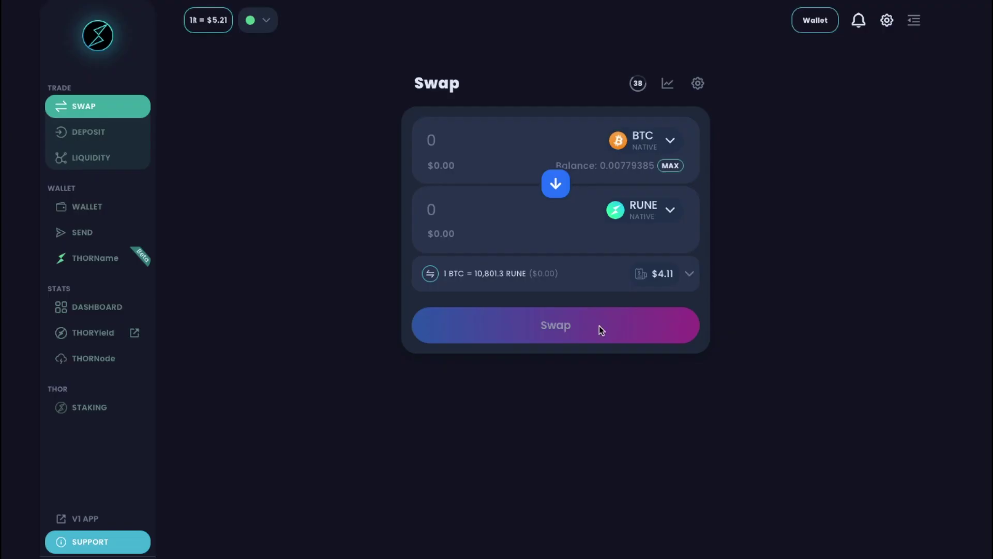
# Step: Check the wallet overview for the Cosmos entry and its ATOM balance, then close the overview
pyautogui.click(818, 21)
pyautogui.scroll(-3, 936, 272)
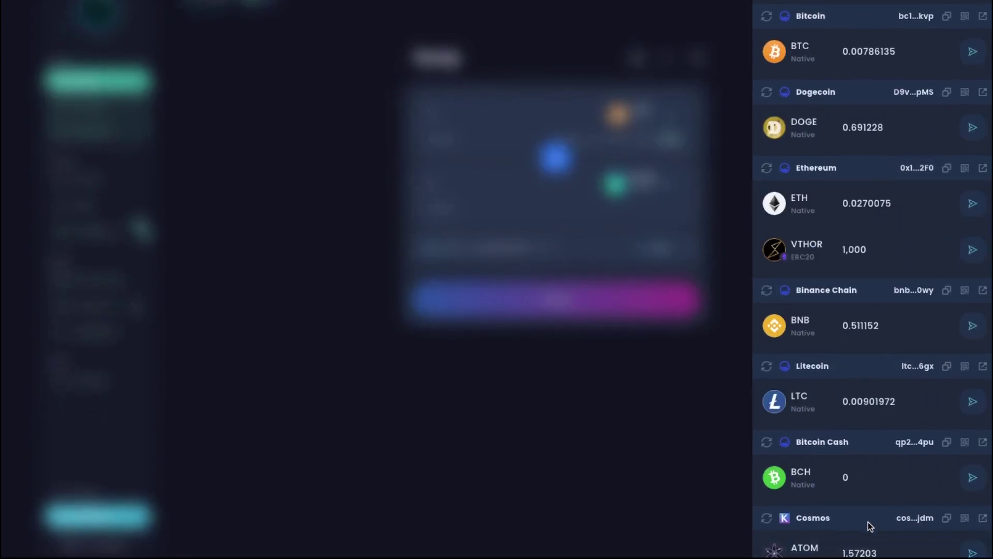
pyautogui.scroll(1, 873, 517)
pyautogui.click(544, 449)
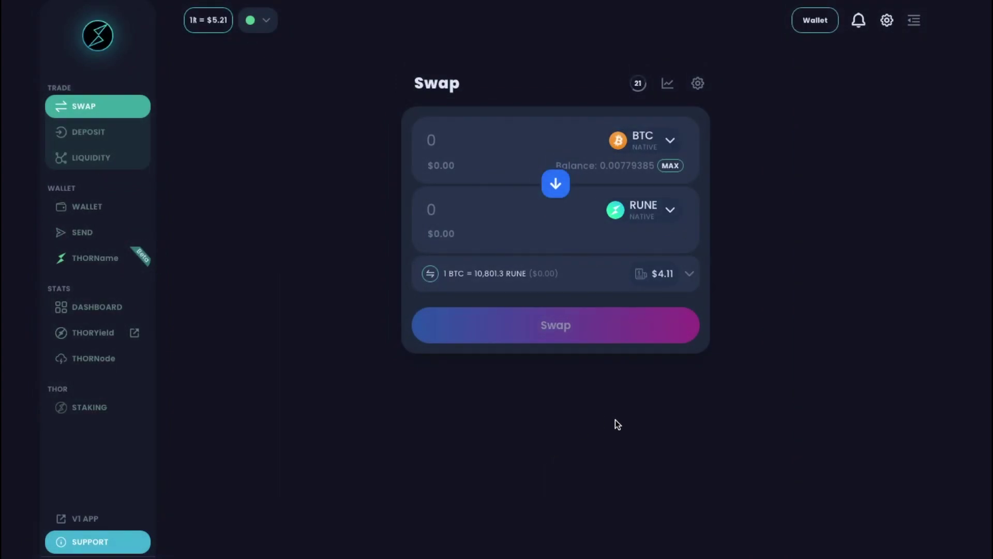
# Step: Set up a swap of the maximum ATOM balance into native BTC and expand the fee and slippage details
pyautogui.click(665, 139)
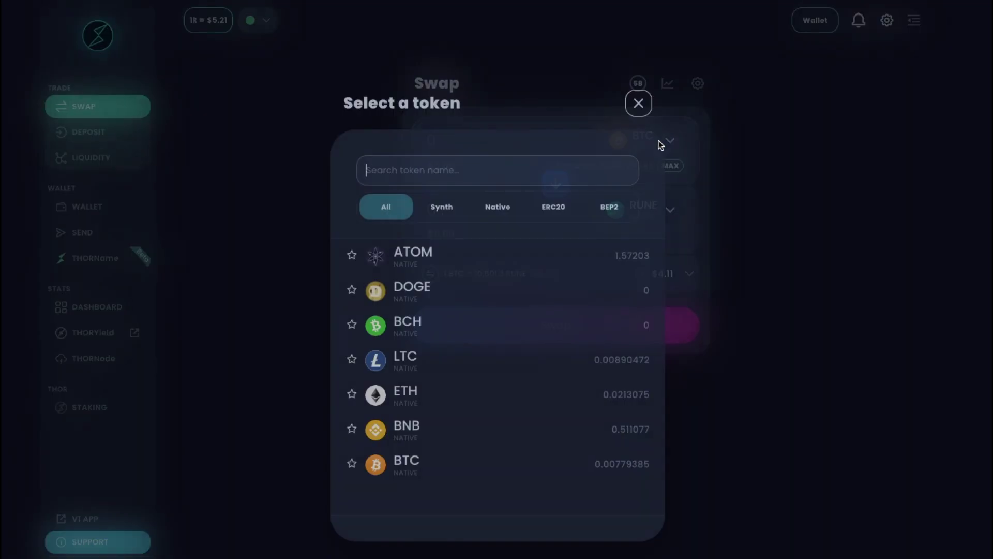
pyautogui.click(459, 266)
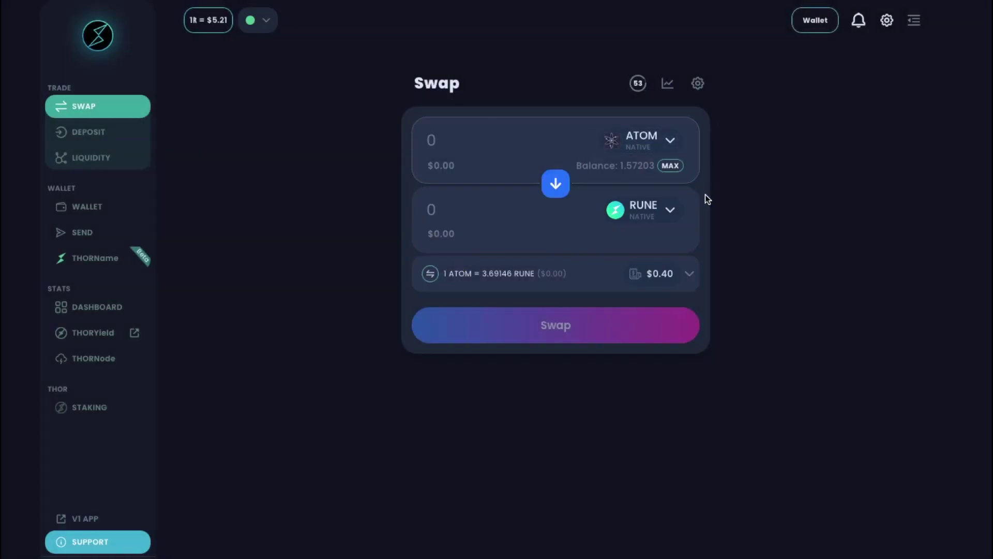
pyautogui.click(650, 207)
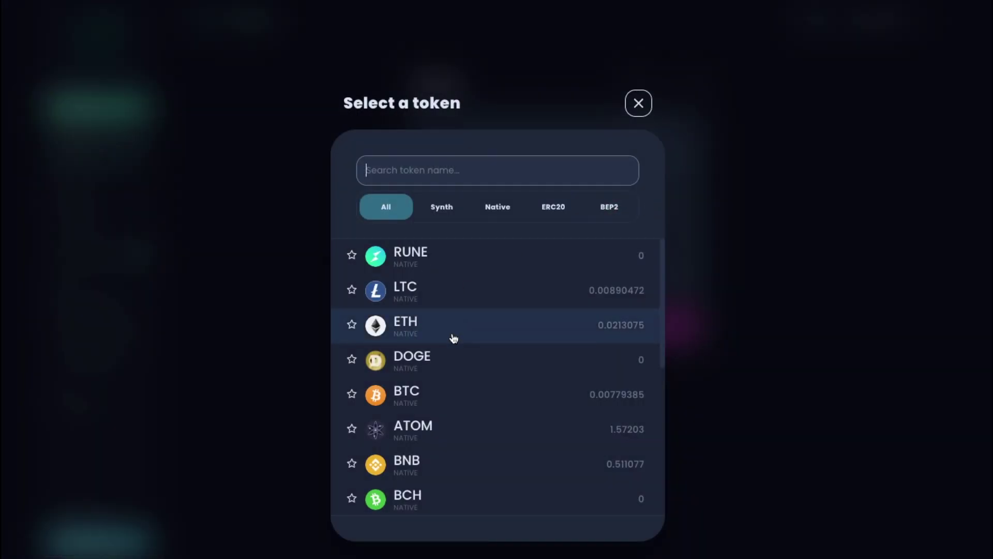
pyautogui.click(470, 399)
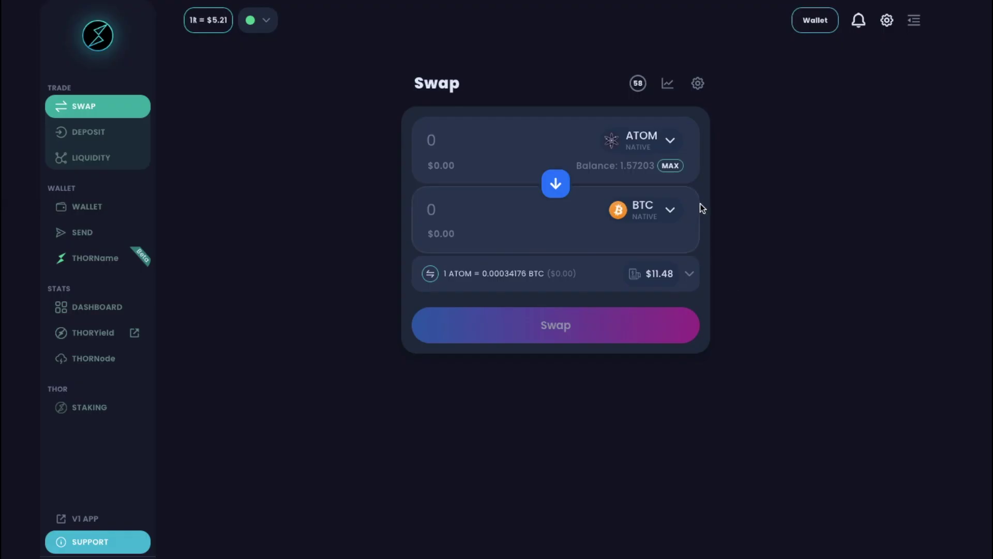
pyautogui.click(672, 168)
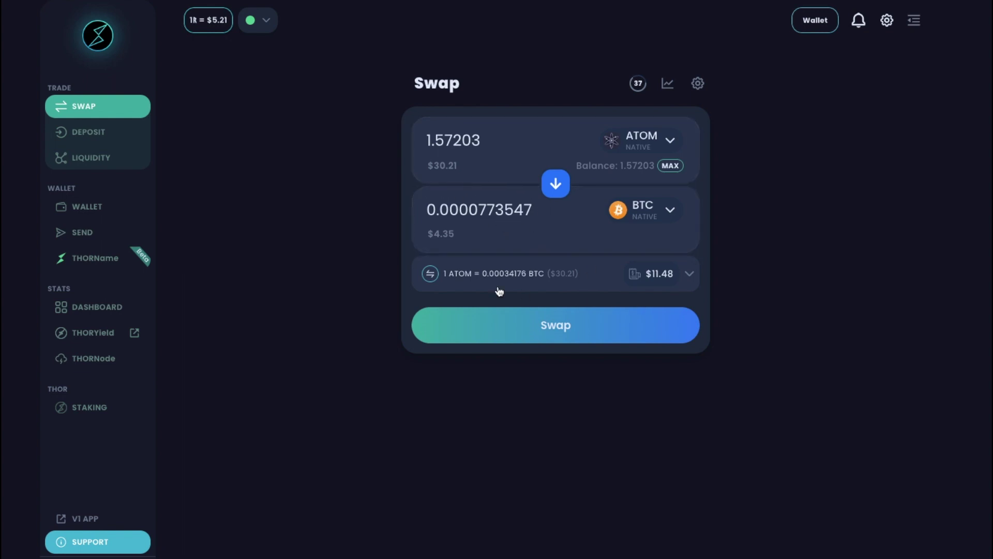
pyautogui.click(690, 274)
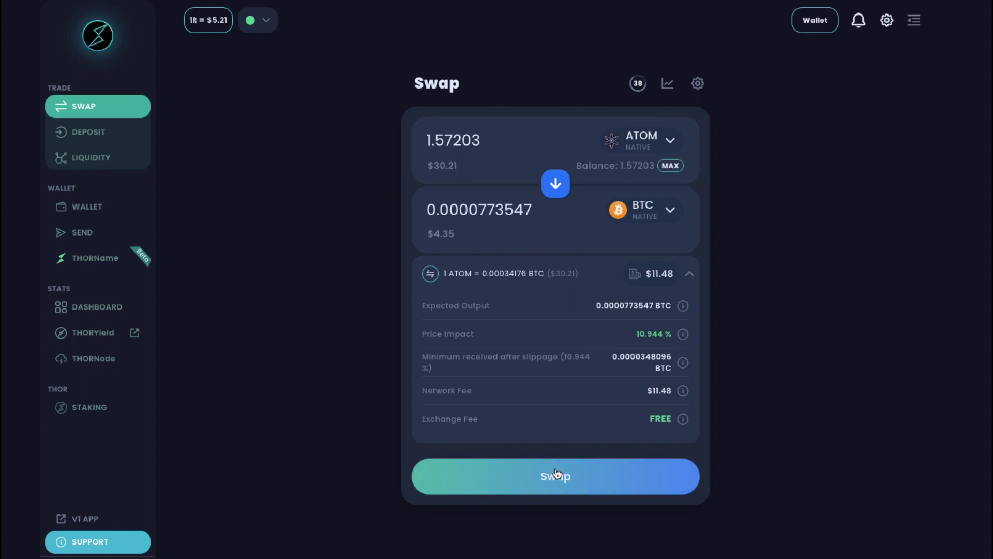
# Step: Reduce the amount of ATOM to swap to 1.5
pyautogui.click(448, 139)
pyautogui.moveTo(448, 140); pyautogui.dragTo(687, 178)
pyautogui.press('BackSpace')
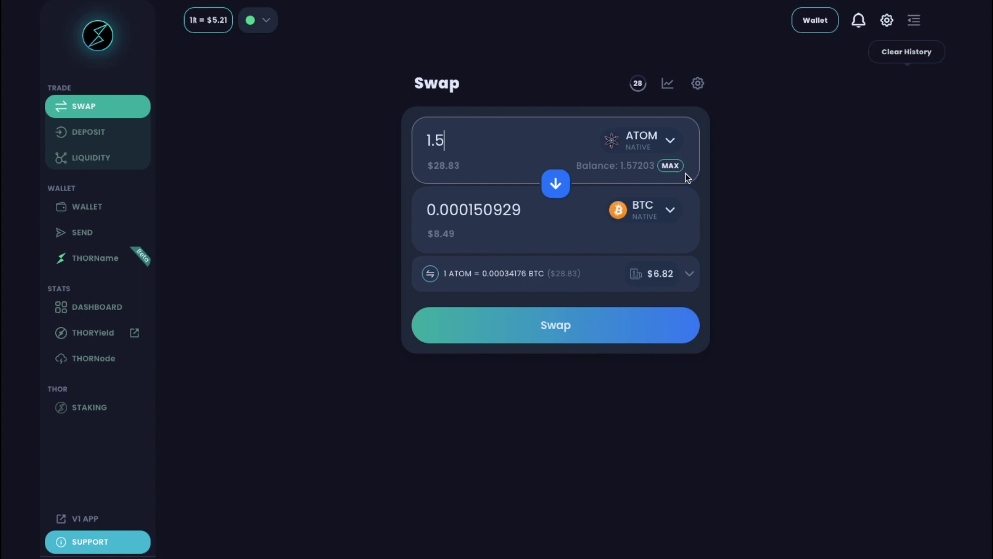
# Step: Submit and confirm the ATOM to BTC swap, and approve the Keplr transaction with the Average fee
pyautogui.click(556, 331)
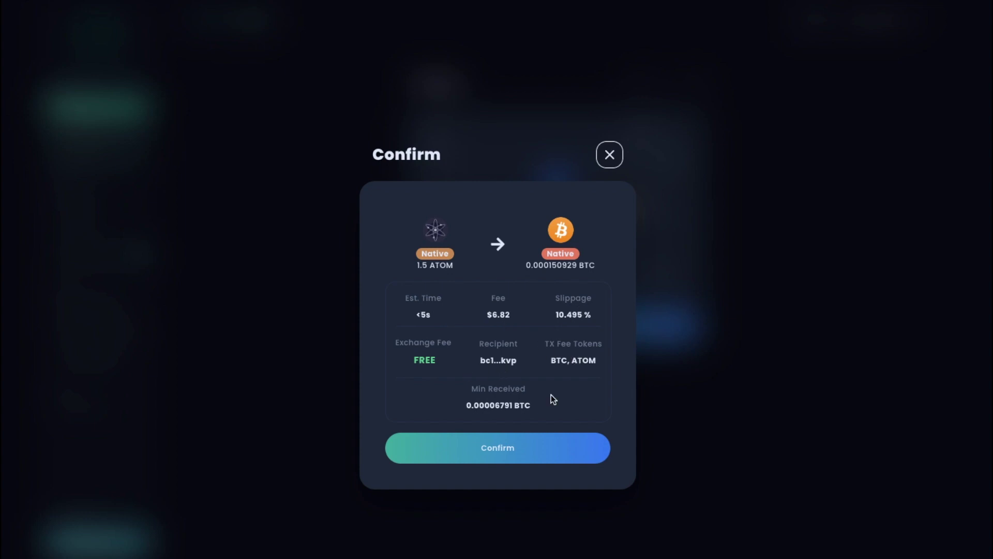
pyautogui.click(520, 451)
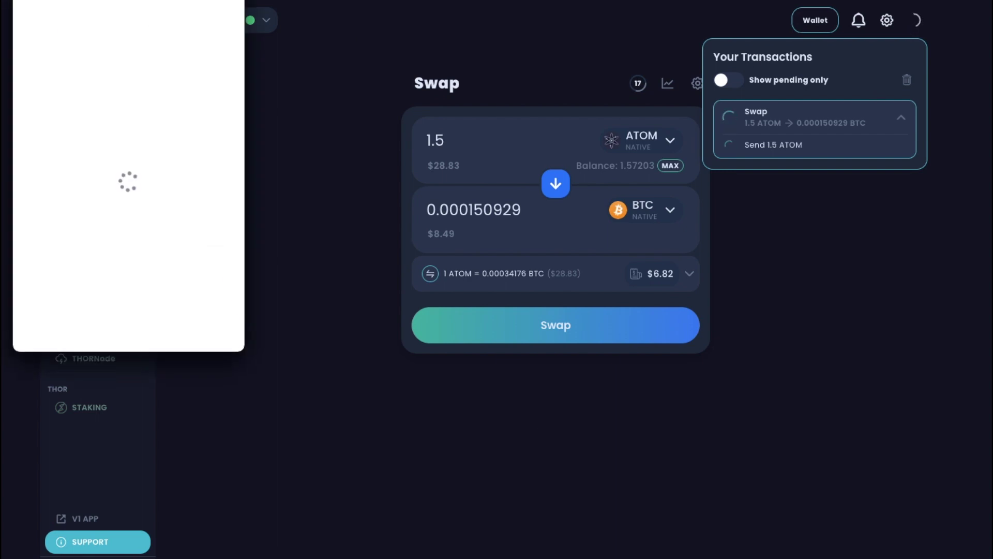
pyautogui.moveTo(141, 0); pyautogui.dragTo(144, 20)
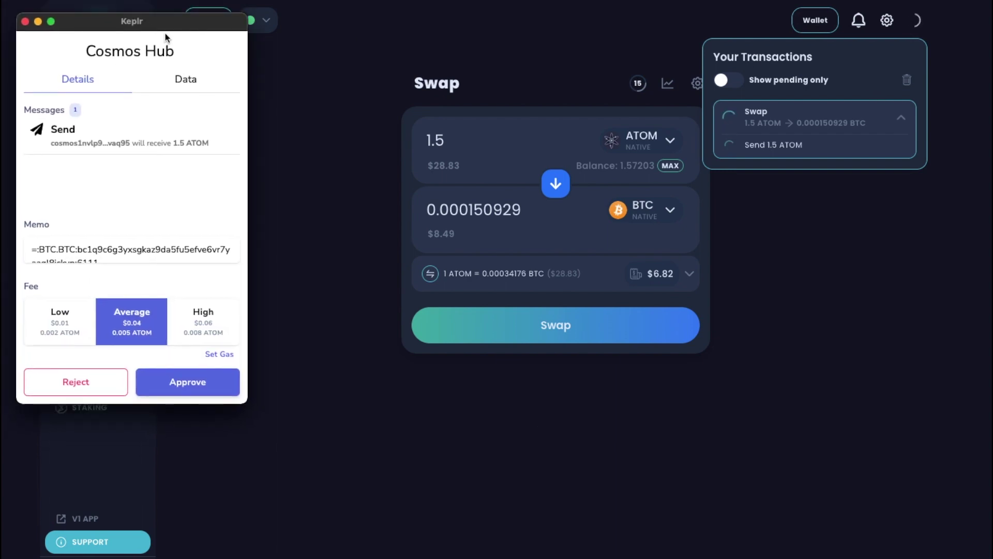
pyautogui.click(200, 383)
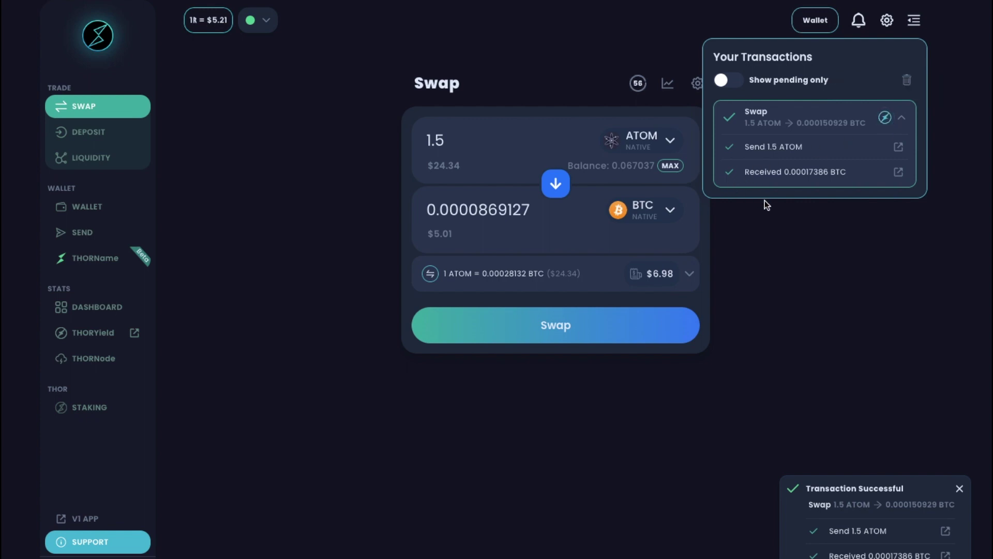
# Step: Close the transaction list, reverse the swap direction, and set it to send 0.05 native BNB for ATOM
pyautogui.click(602, 389)
pyautogui.click(555, 184)
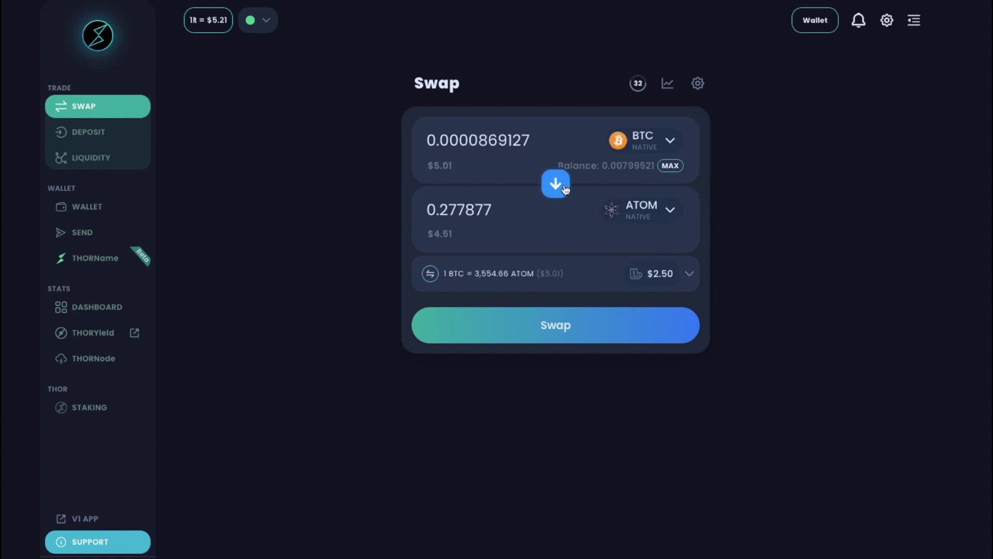
pyautogui.click(628, 136)
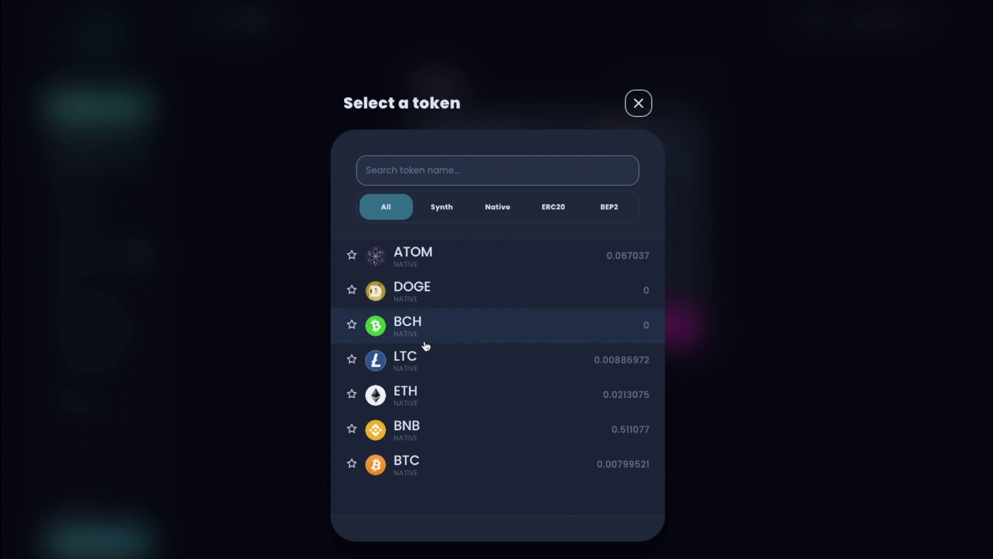
pyautogui.click(422, 432)
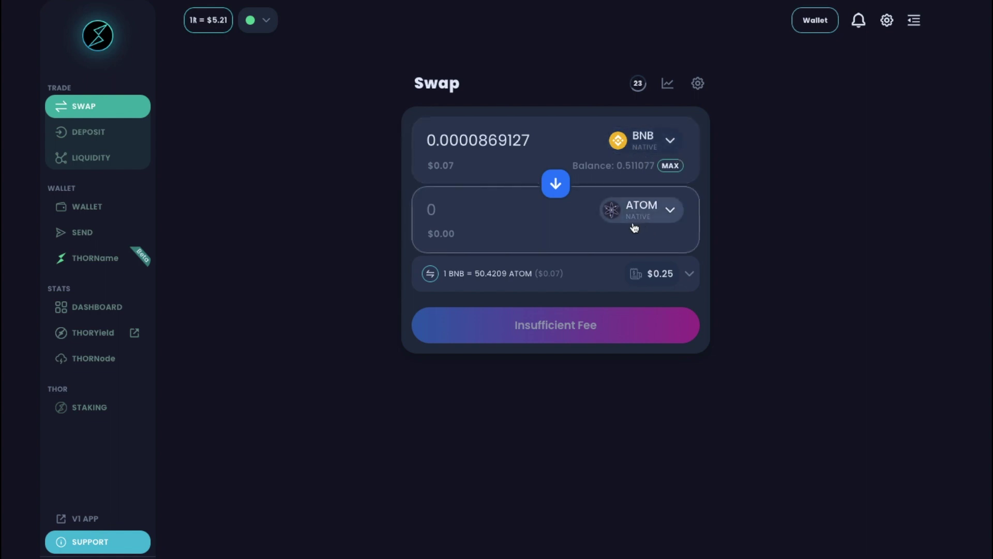
pyautogui.doubleClick(476, 141)
pyautogui.write('0.05')
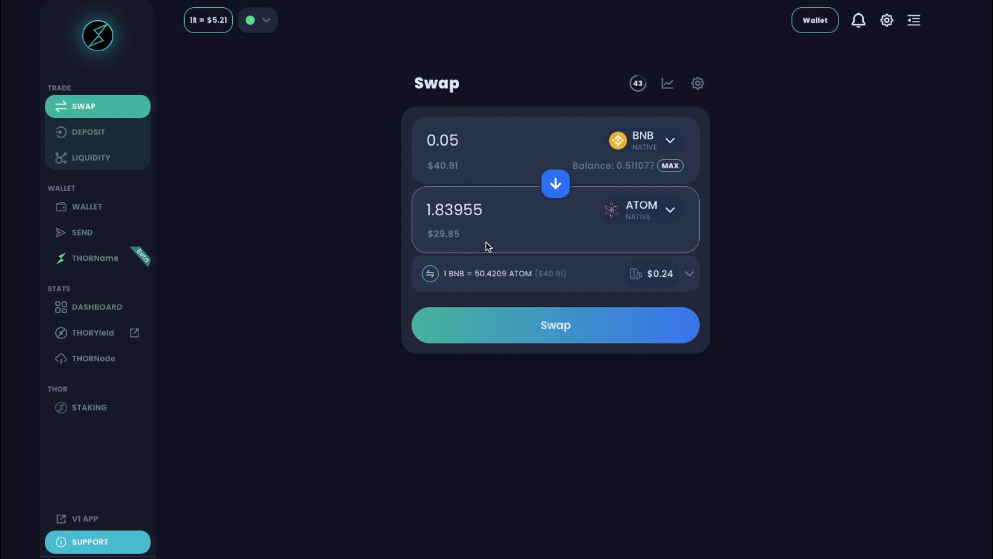
# Step: Expand the swap details, submit the BNB to ATOM swap, and confirm the transfer in the XDEFI wallet
pyautogui.click(690, 281)
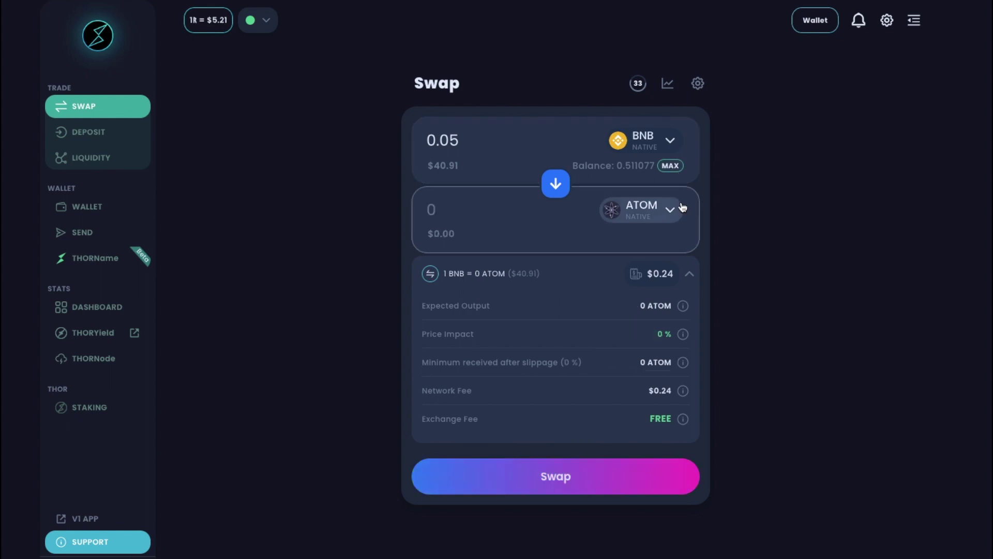
pyautogui.click(553, 486)
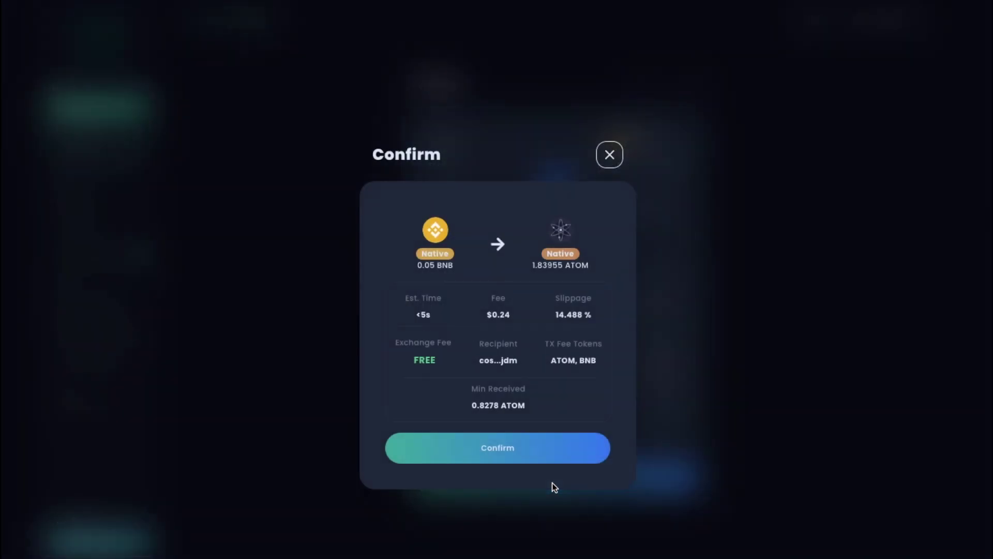
pyautogui.click(492, 449)
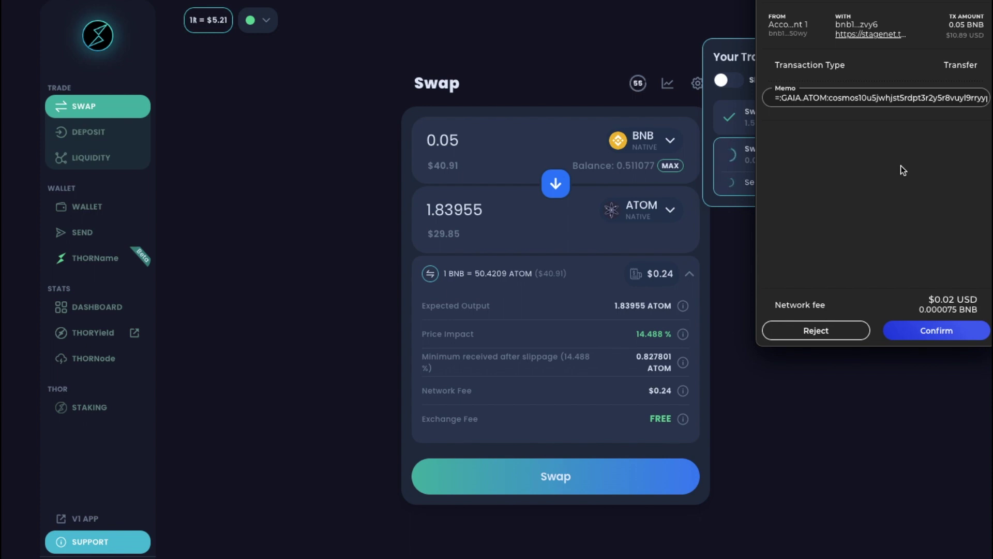
pyautogui.click(936, 332)
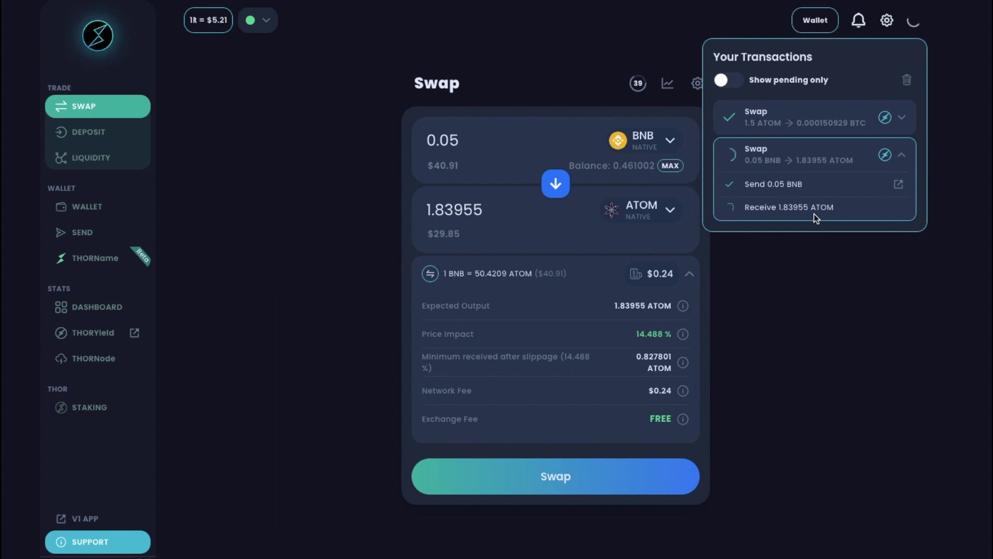
# Step: Refresh the wallet balances and check the BTC, BNB and ATOM holdings after the swaps
pyautogui.click(815, 23)
pyautogui.click(824, 23)
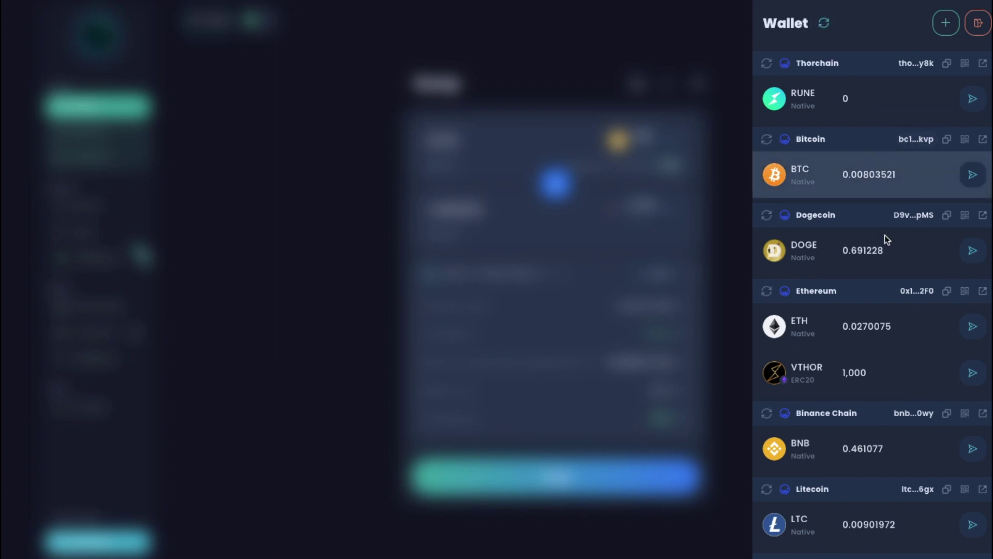
pyautogui.scroll(-3, 875, 191)
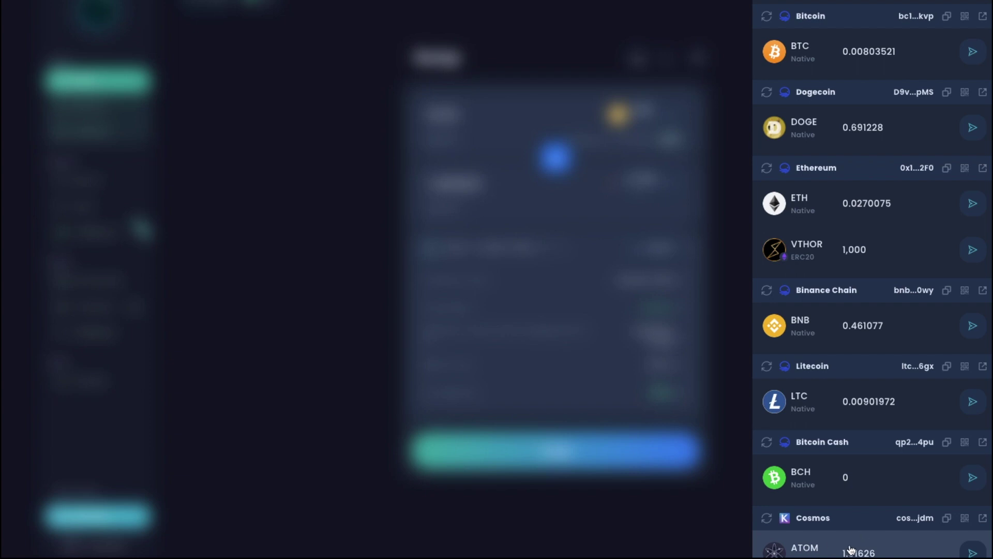
pyautogui.scroll(1, 851, 549)
pyautogui.click(220, 221)
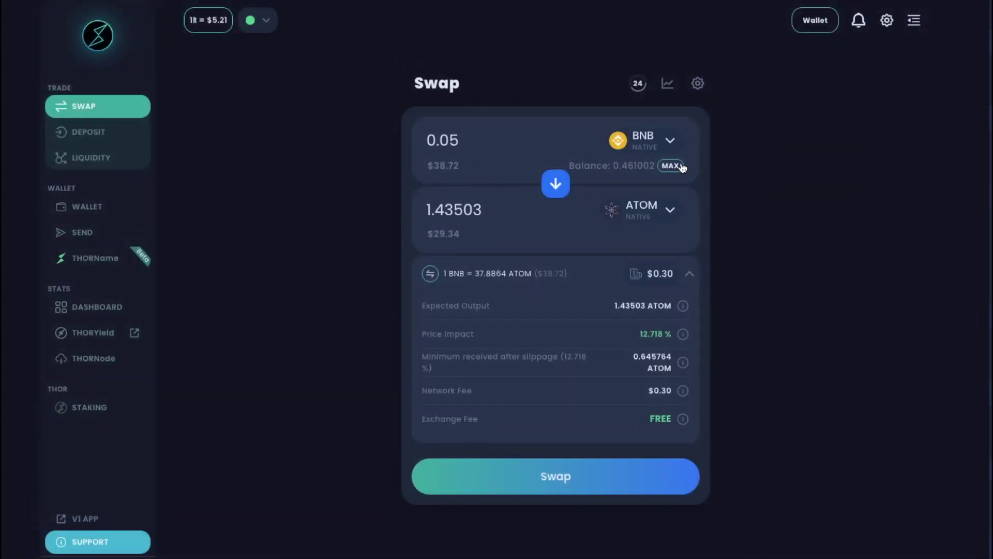
# Step: Reverse the swap direction to exchange ATOM for BNB
pyautogui.click(555, 185)
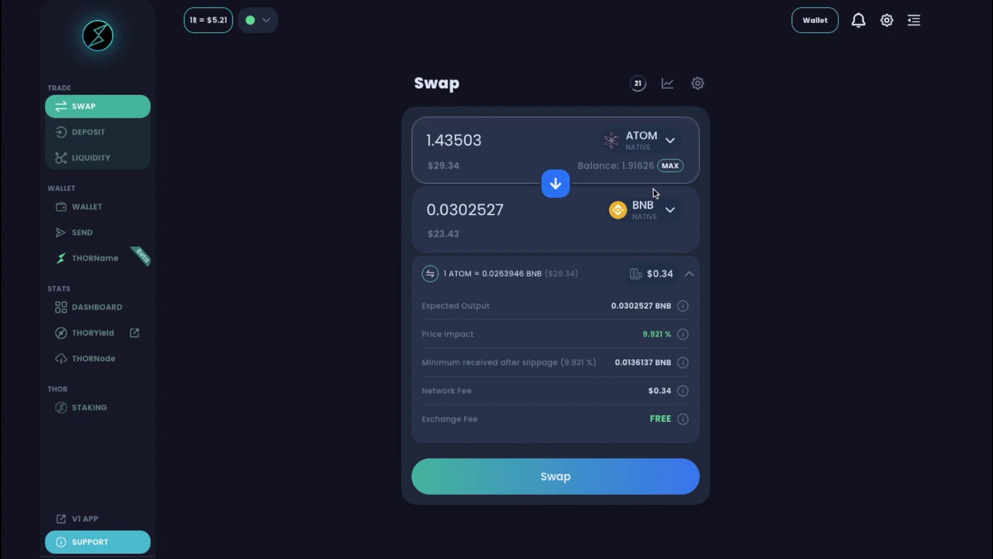
# Step: Choose native DOGE as the receiving token and set the amount to send to 0.5 ATOM
pyautogui.click(651, 205)
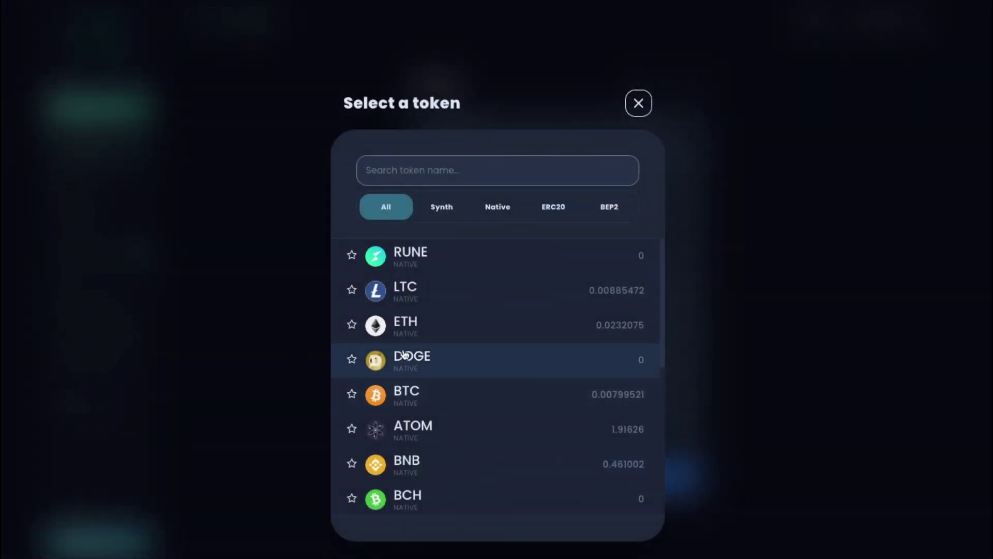
pyautogui.click(405, 355)
pyautogui.click(432, 145)
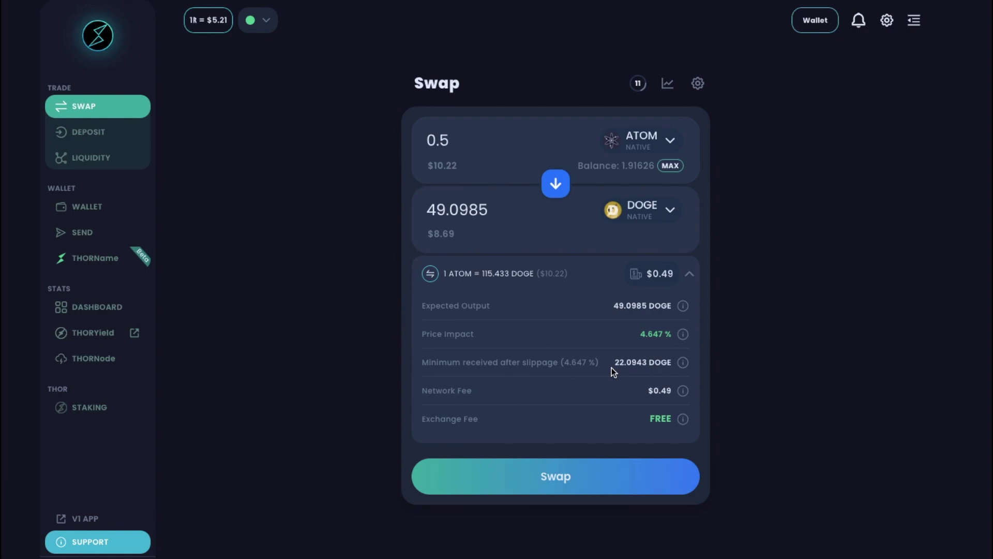
# Step: Submit and confirm the ATOM to DOGE swap, approve it in the Keplr wallet, and check the DOGE balance
pyautogui.click(567, 475)
pyautogui.click(500, 448)
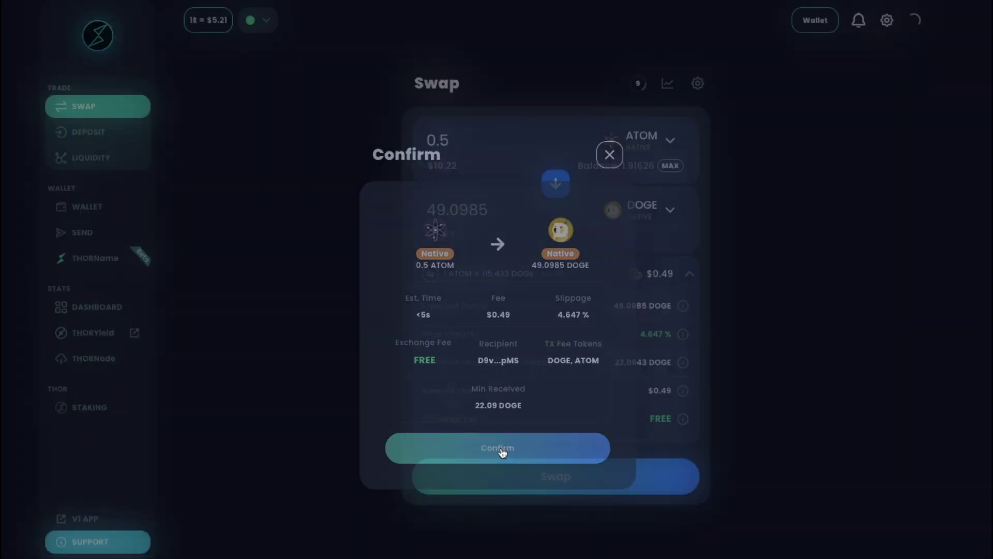
pyautogui.click(199, 337)
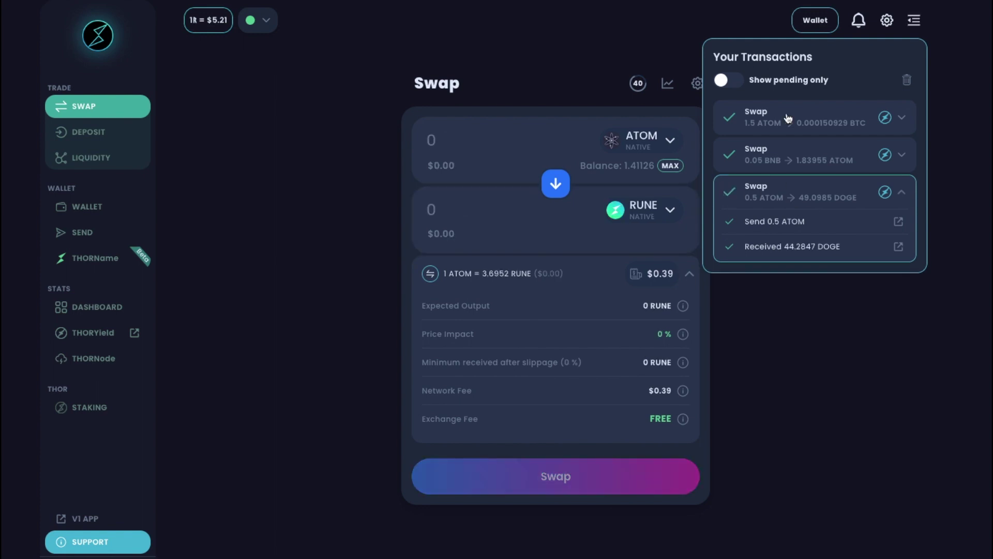
pyautogui.click(808, 31)
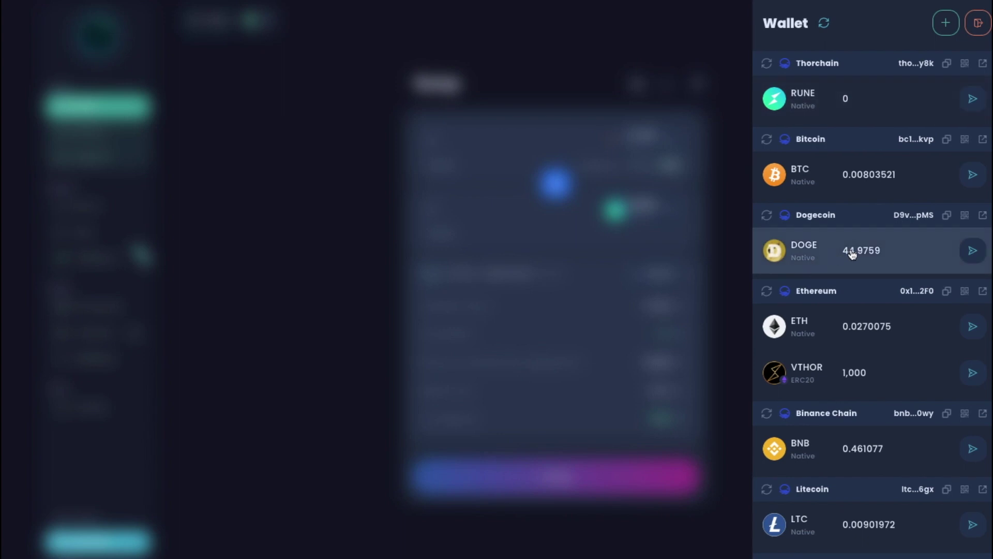
pyautogui.click(729, 271)
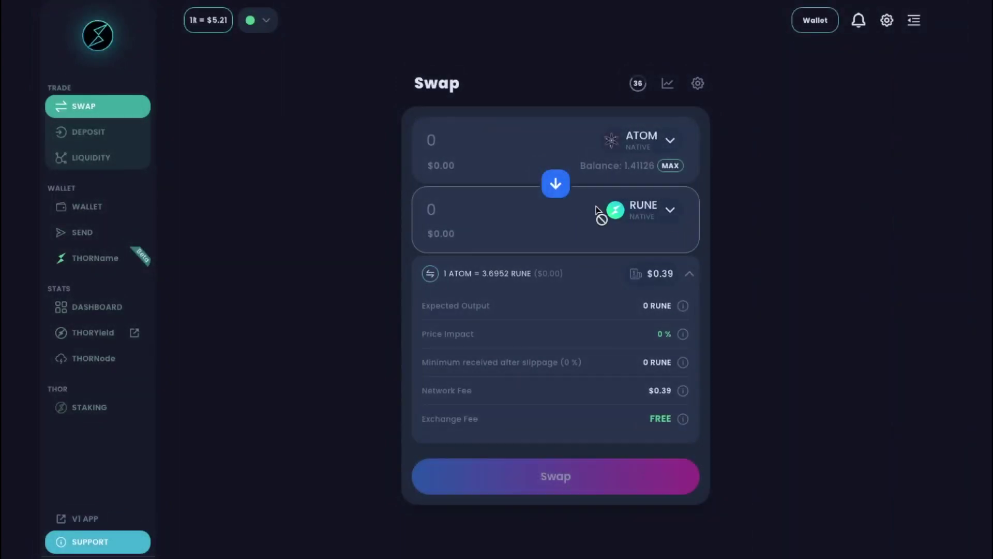
# Step: Choose native LTC as the receiving token and set the amount to send to 1 ATOM
pyautogui.click(647, 216)
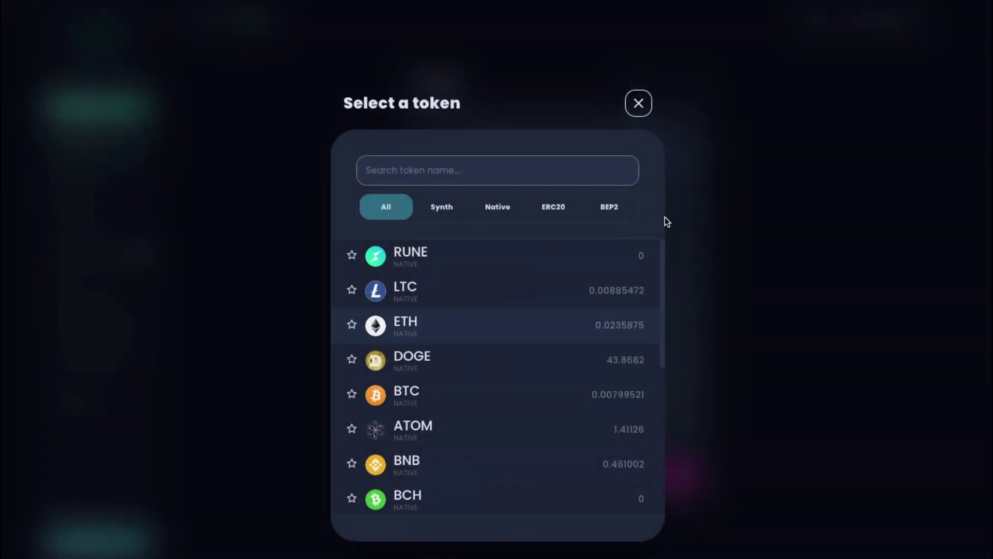
pyautogui.click(427, 296)
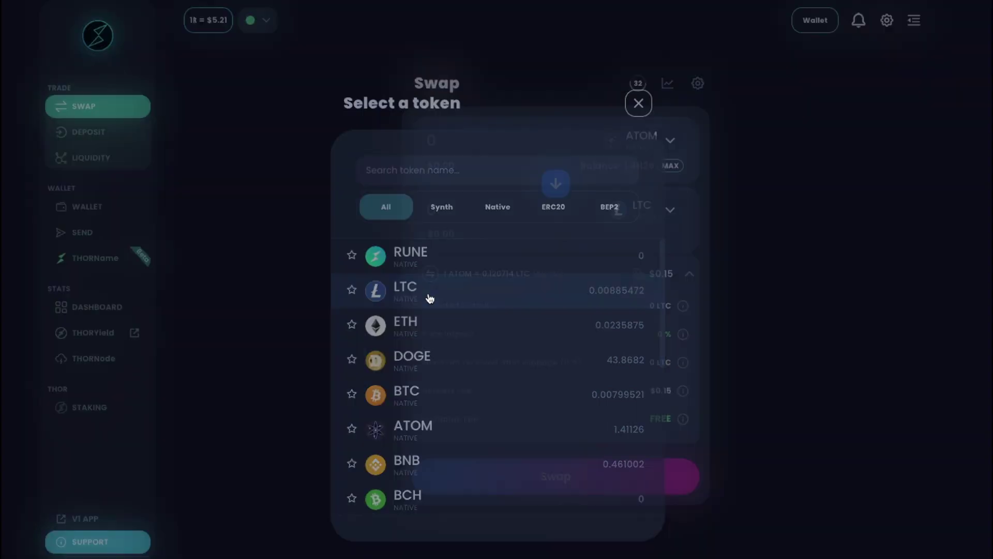
pyautogui.click(444, 145)
pyautogui.write('1')
# Step: Submit and confirm the ATOM to LTC swap, approve it in the Keplr wallet, and check the LTC balance
pyautogui.click(582, 479)
pyautogui.click(534, 462)
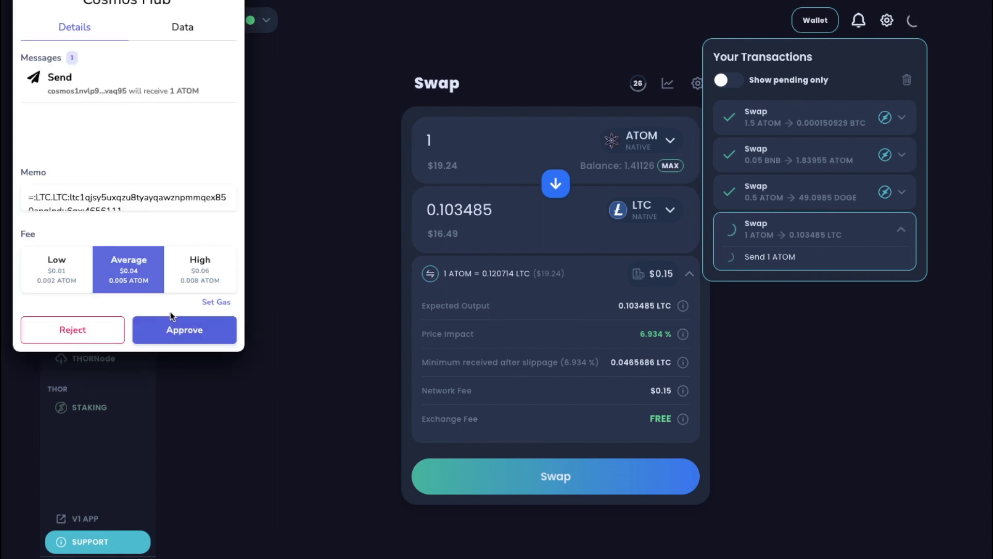
pyautogui.click(194, 329)
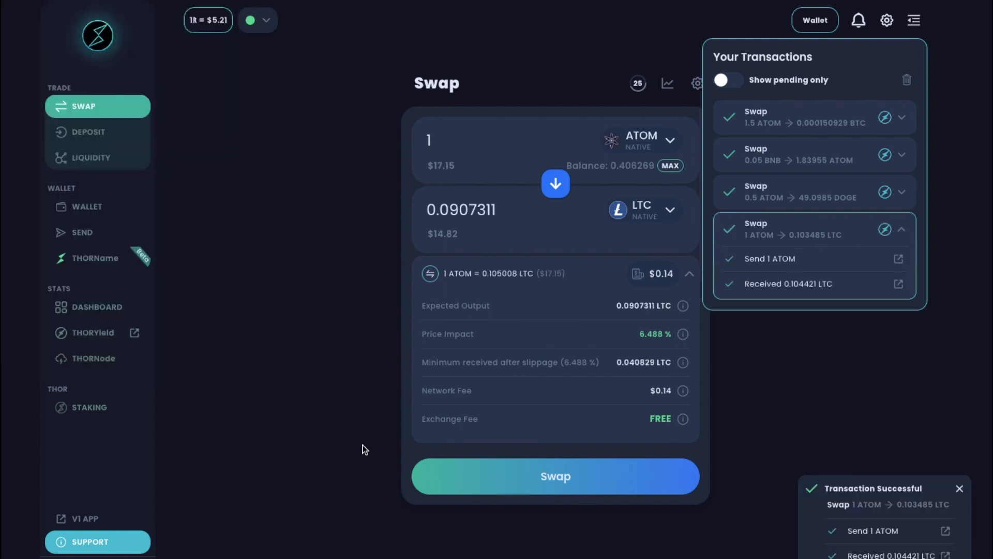
pyautogui.click(822, 23)
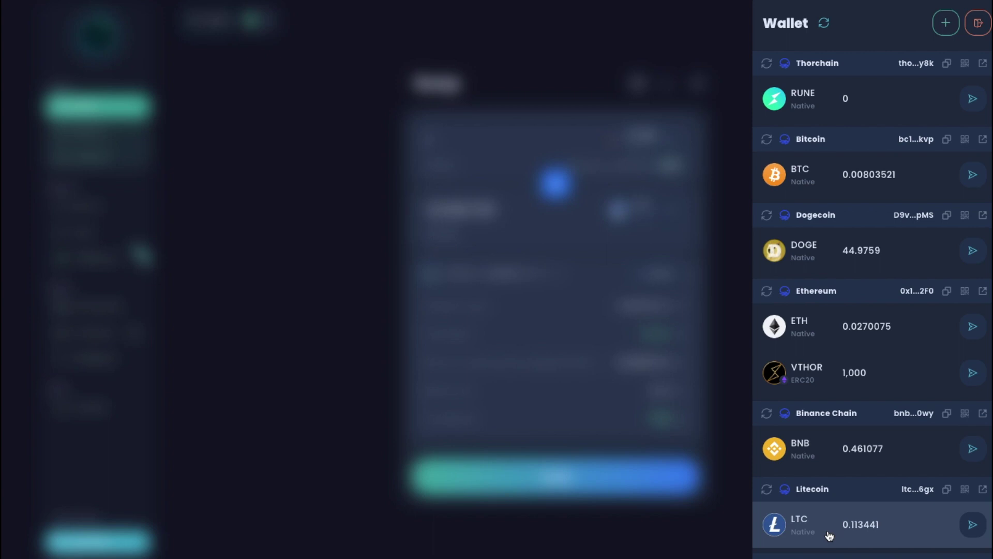
pyautogui.click(292, 296)
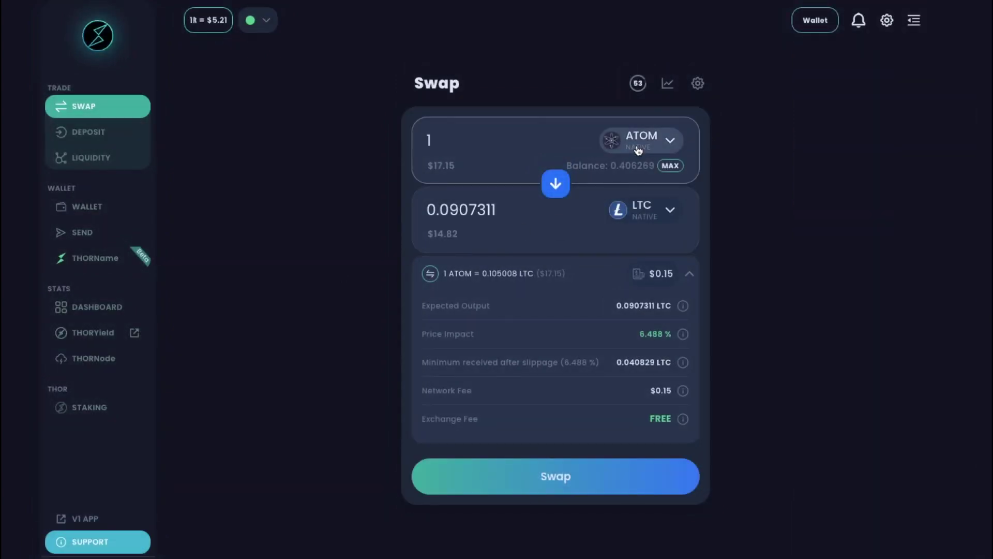
# Step: Examine which ERC20 and BEP2 tokens are available to send by filtering the token list by type
pyautogui.click(656, 141)
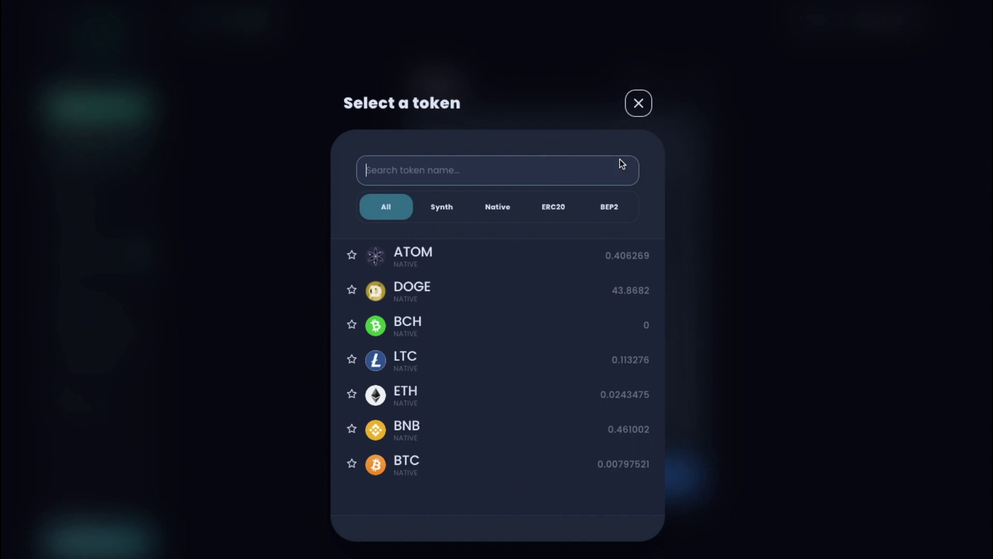
pyautogui.click(544, 209)
pyautogui.click(610, 210)
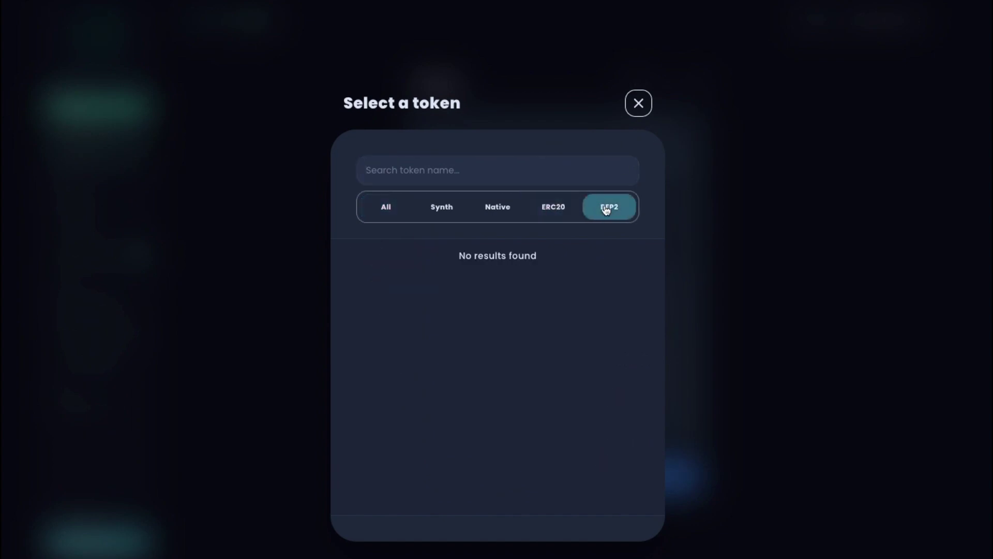
pyautogui.click(639, 105)
pyautogui.click(641, 138)
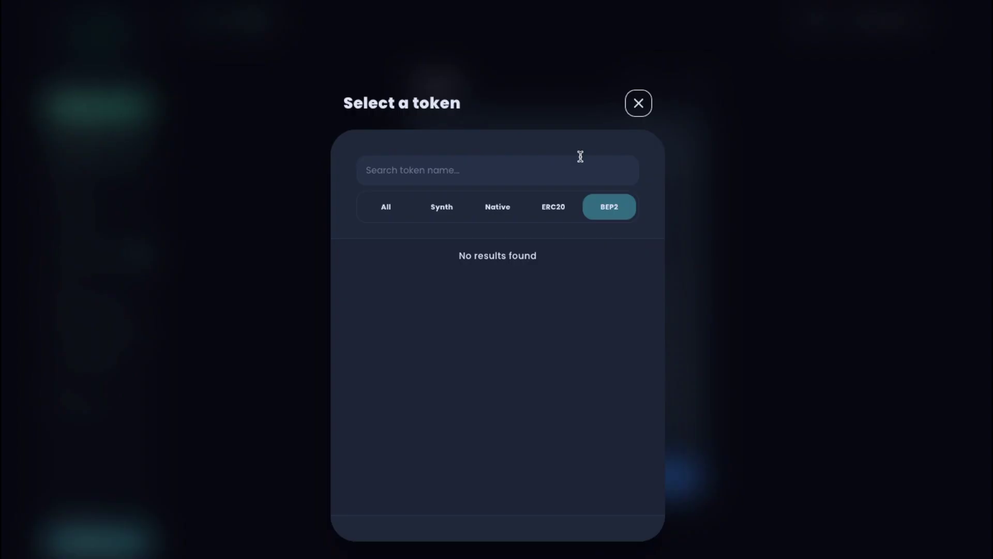
pyautogui.click(559, 209)
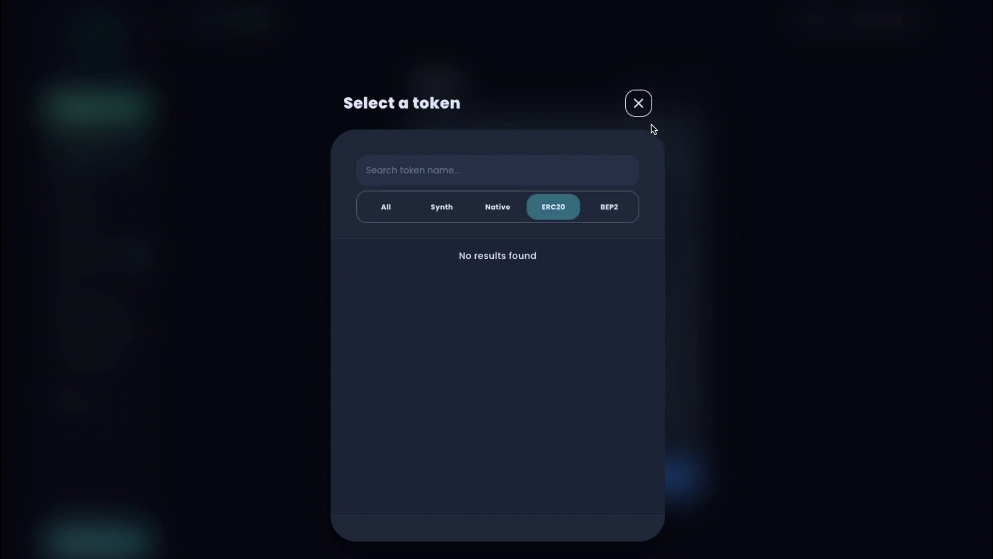
pyautogui.click(639, 106)
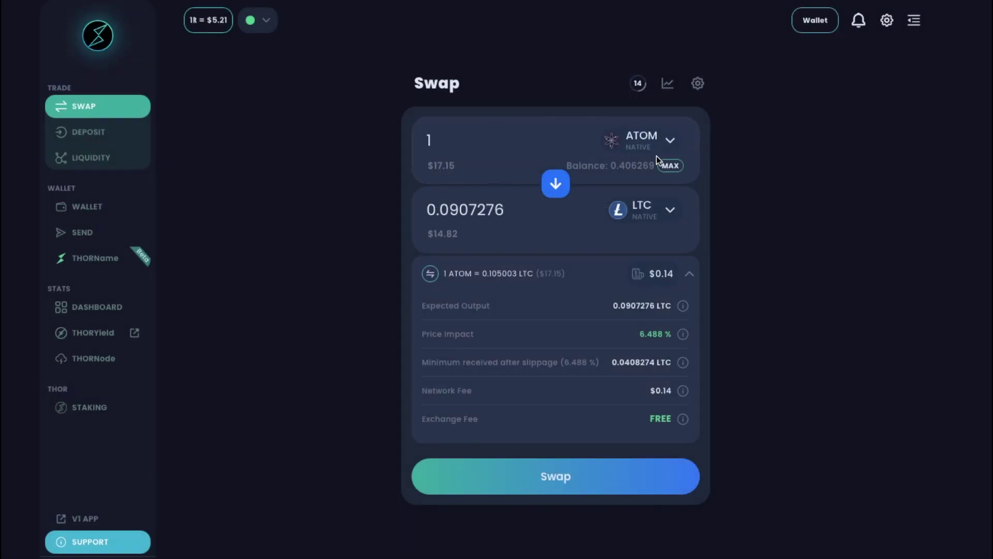
# Step: Choose ATOM as the receiving token, and reverse the swap direction to send 0.406269 ATOM for LTC
pyautogui.click(644, 207)
pyautogui.click(413, 428)
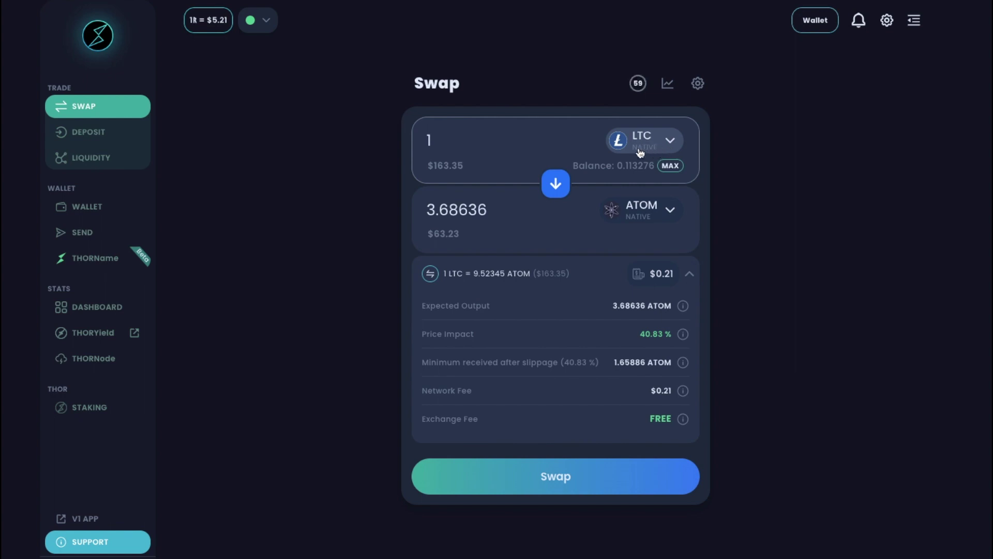
pyautogui.click(556, 183)
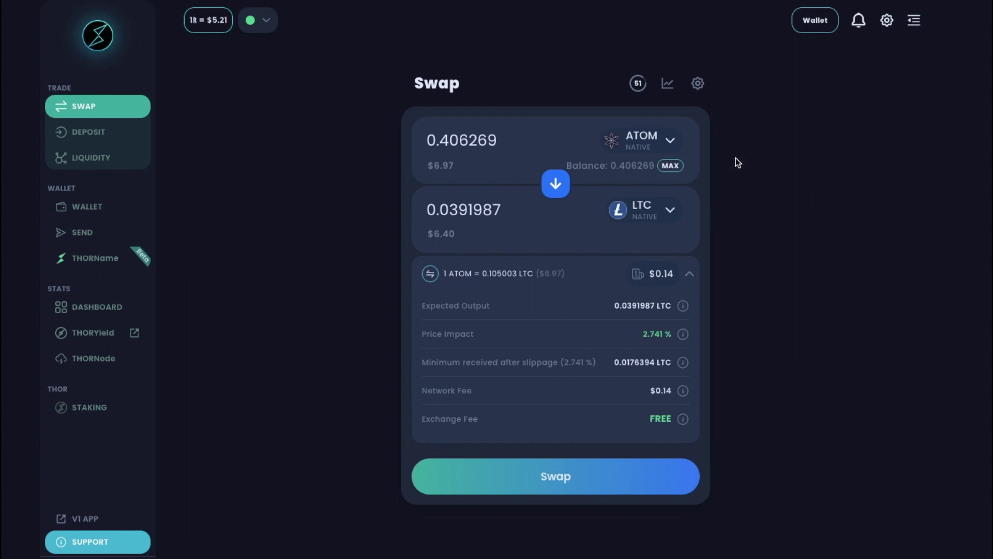
# Step: Collapse the swap details and review the list of tokens available to send
pyautogui.click(691, 279)
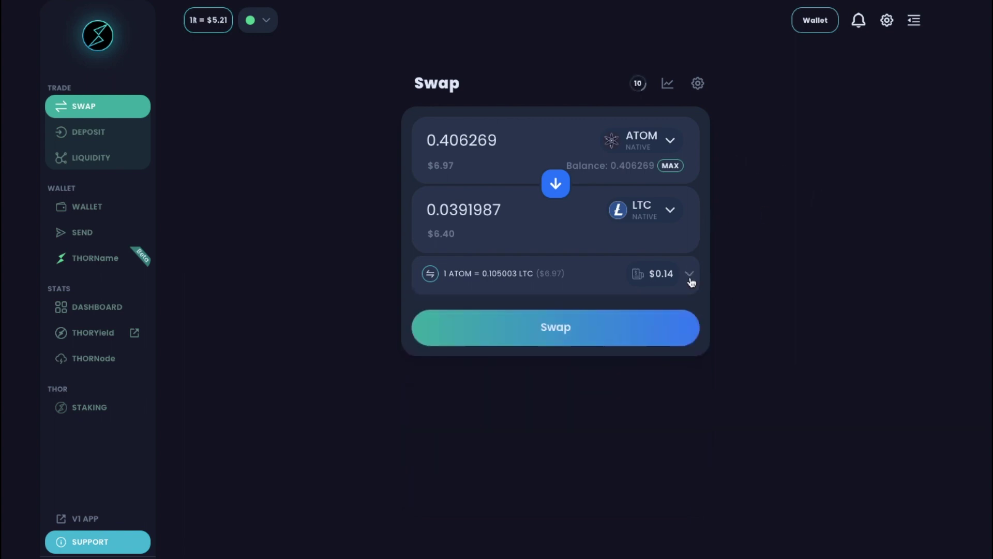
pyautogui.click(650, 148)
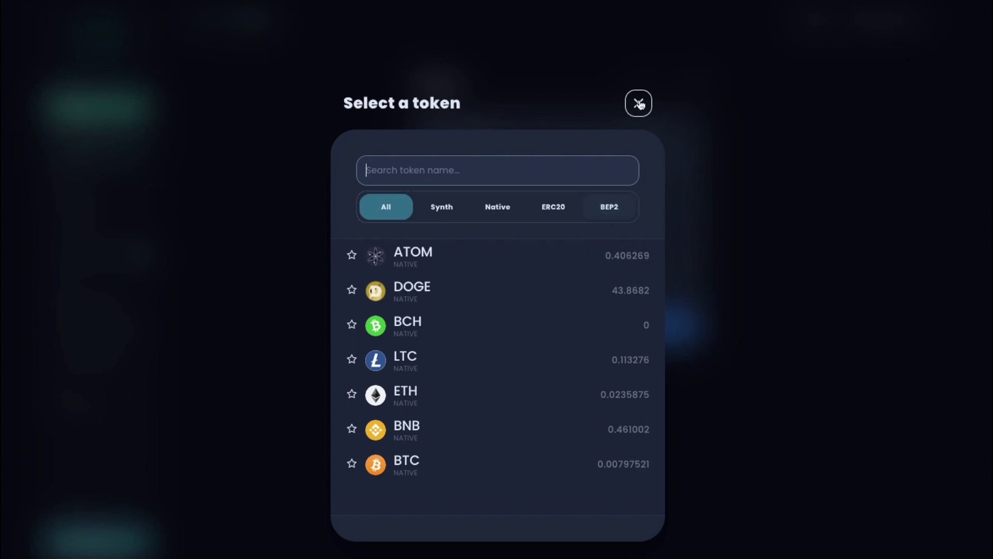
pyautogui.click(639, 103)
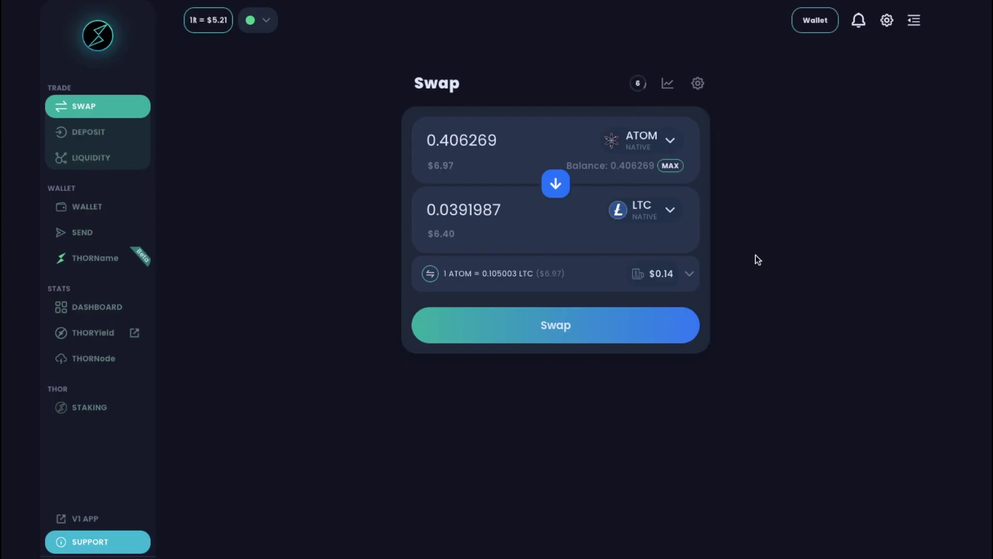